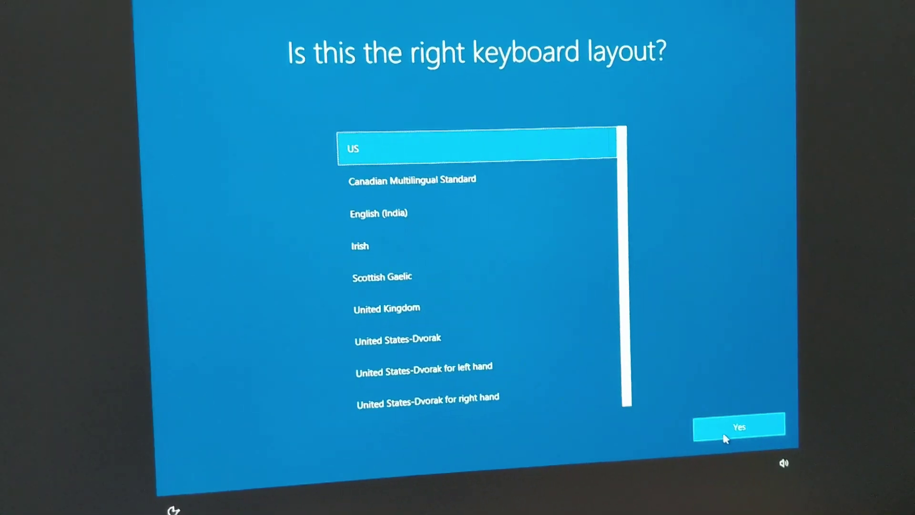
Confirm US as the keyboard layout and skip adding a second layout.
{"action": "left_click", "coordinate": [742, 447]}
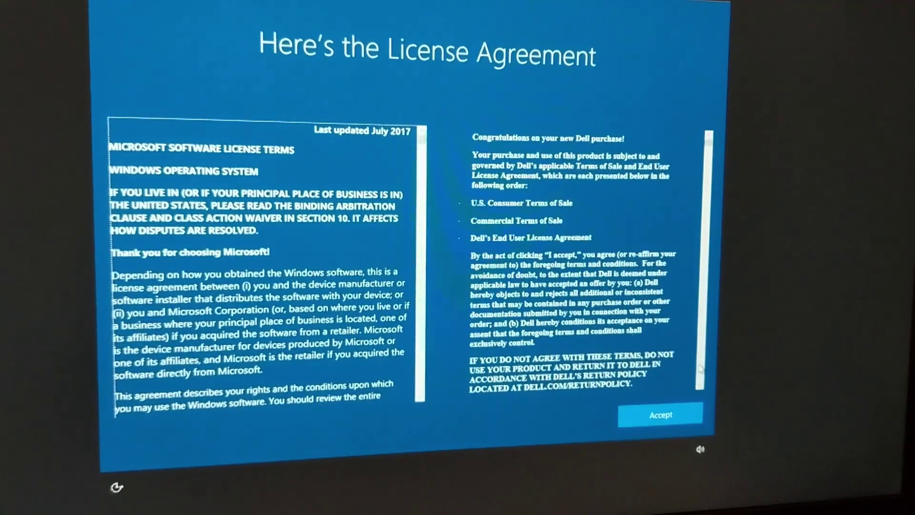
Accept the license agreement, postponing PIN setup and phone linking.
{"action": "left_click", "coordinate": [666, 419]}
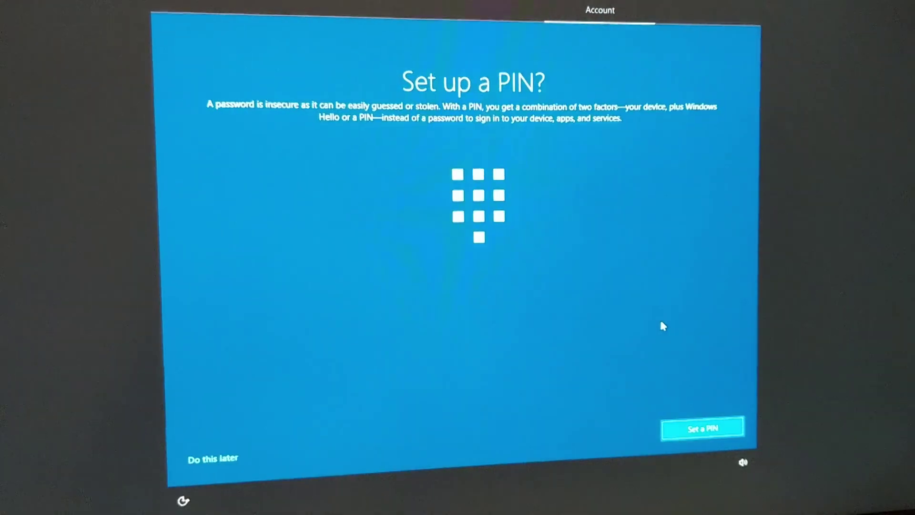
{"action": "left_click", "coordinate": [205, 461]}
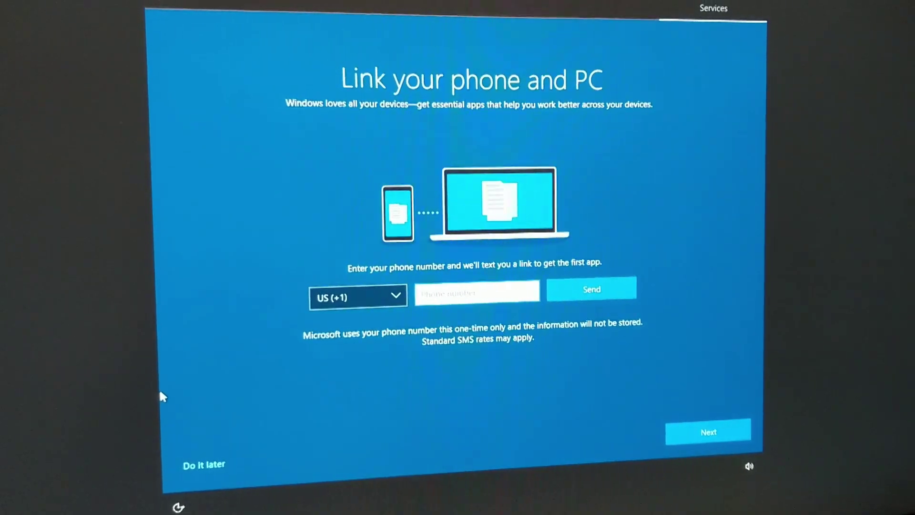
{"action": "left_click", "coordinate": [203, 464]}
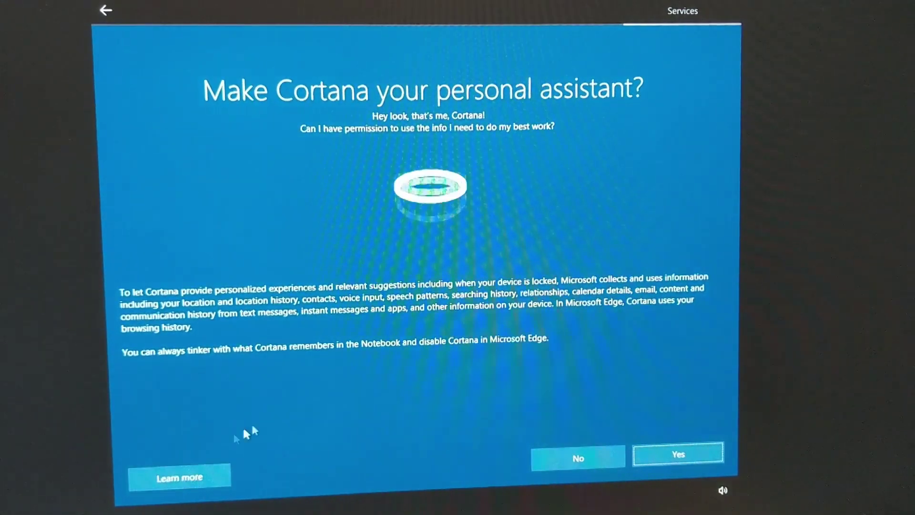
Answer the Cortana question and accept the default privacy settings.
{"action": "left_click", "coordinate": [554, 458]}
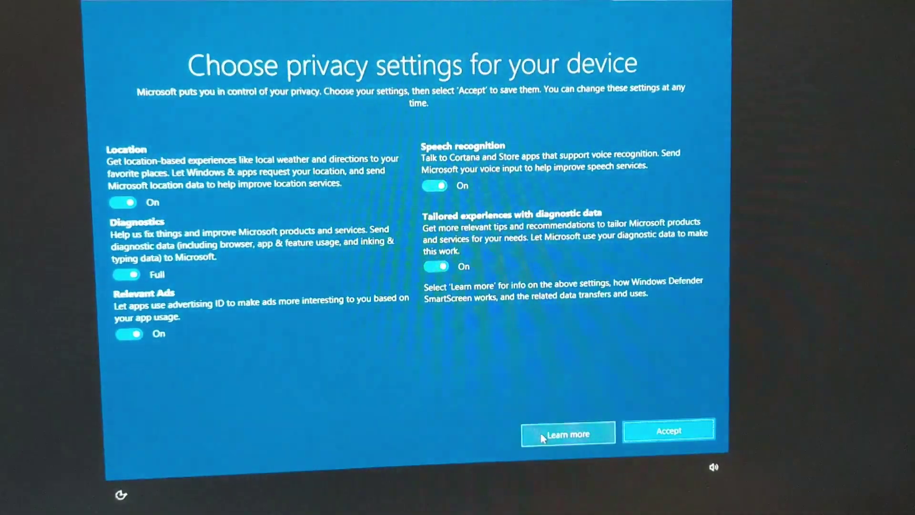
{"action": "key", "text": "Return"}
{"action": "left_click", "coordinate": [408, 317]}
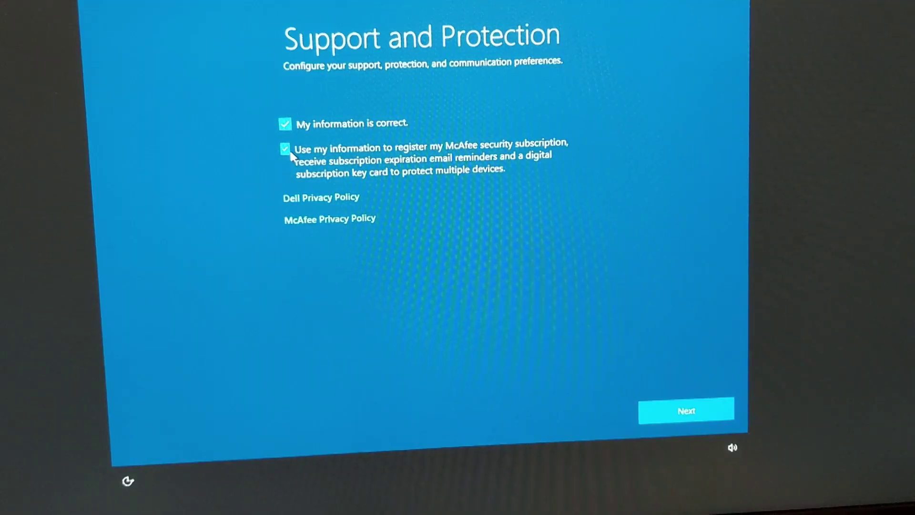